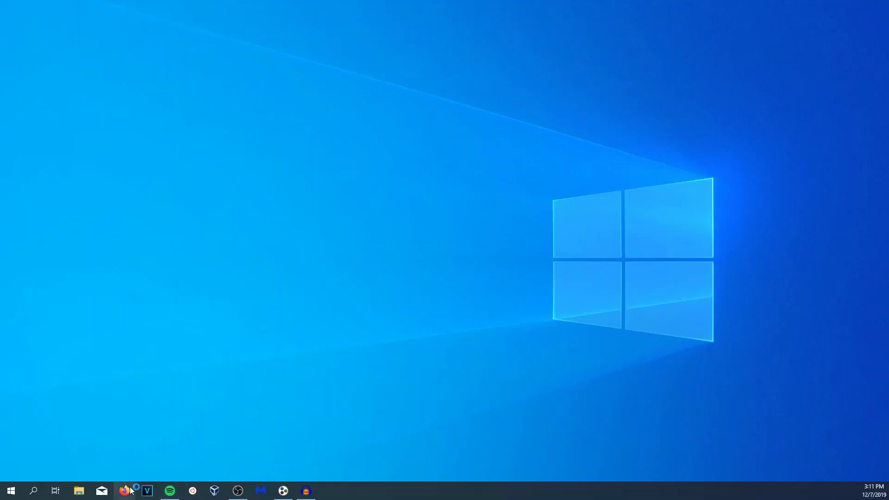
Open a maximized Firefox browser window from the taskbar
{"action": "left_click", "coordinate": [125, 491]}
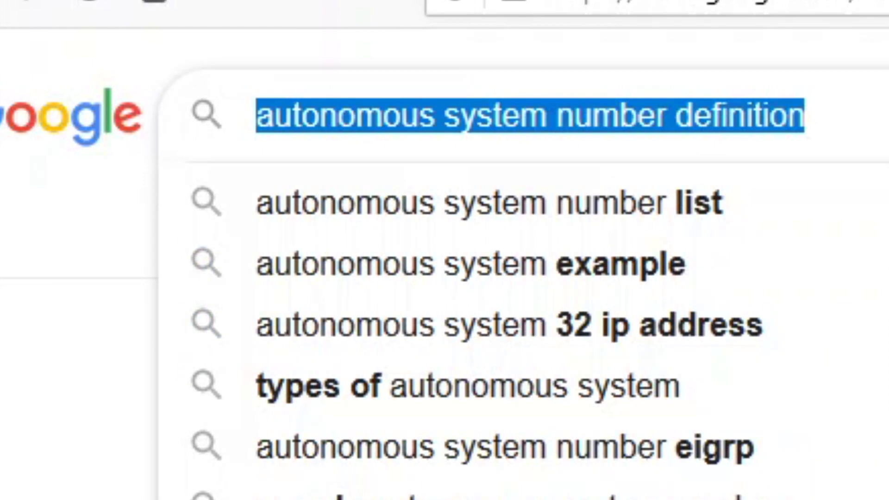
Look up University of Washington in the Hurricane Electric BGP Toolkit, finding AS73
{"action": "type", "text": "bgp hw"}
{"action": "key", "text": "BackSpace"}
{"action": "type", "text": "e.net"}
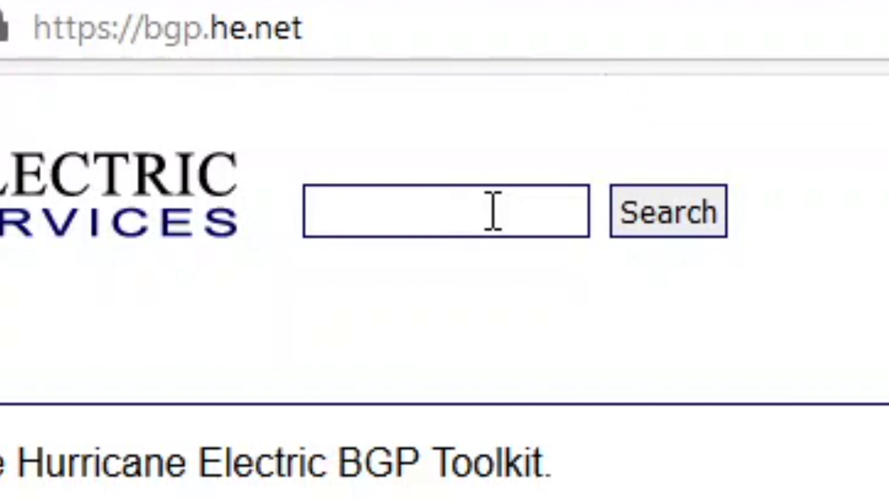
{"action": "type", "text": "univ"}
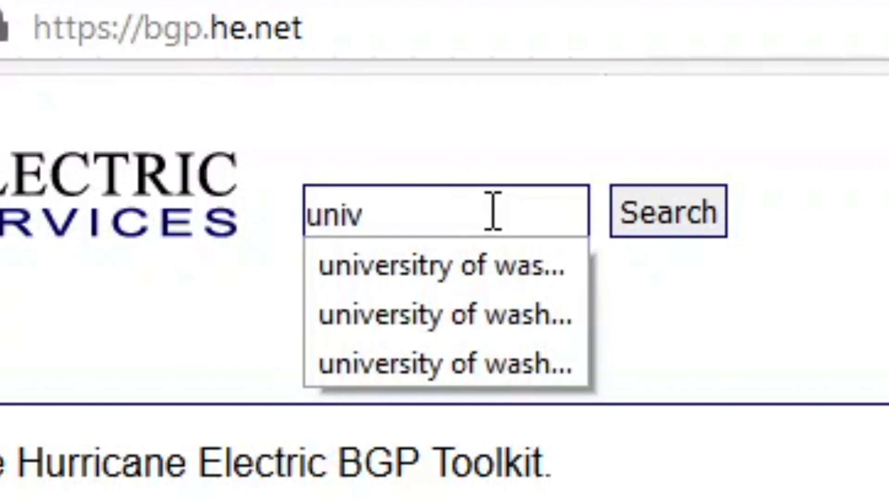
{"action": "key", "text": "Down"}
{"action": "key", "text": "Return"}
{"action": "key", "text": "Return"}
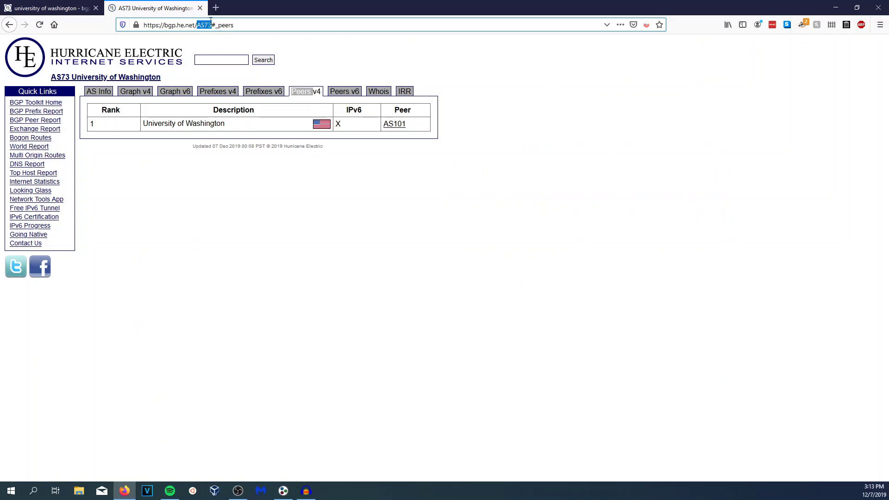
Go to the Shodan homepage
{"action": "key", "text": "ctrl+l"}
{"action": "type", "text": "shodan.io"}
{"action": "key", "text": "Return"}
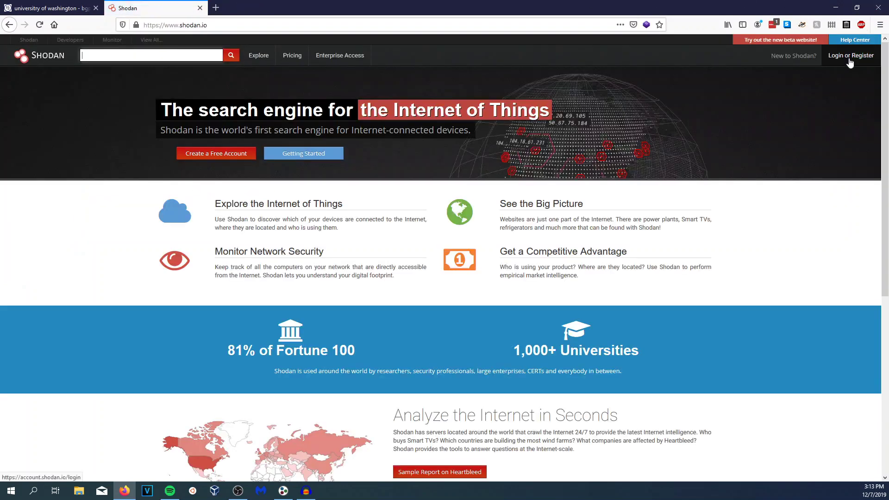
Search Shodan for asn:AS73, returning 11,979 mostly University of Washington hosts
{"action": "left_click", "coordinate": [166, 56]}
{"action": "type", "text": "asn"}
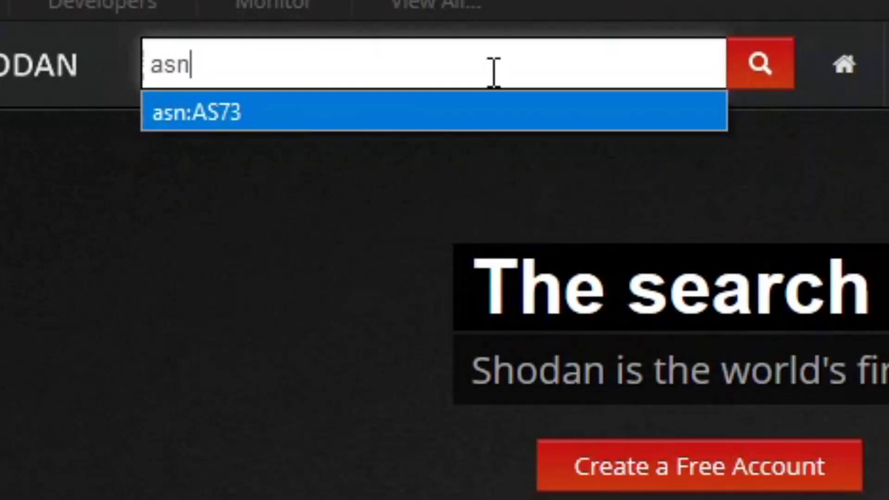
{"action": "key", "text": "Return"}
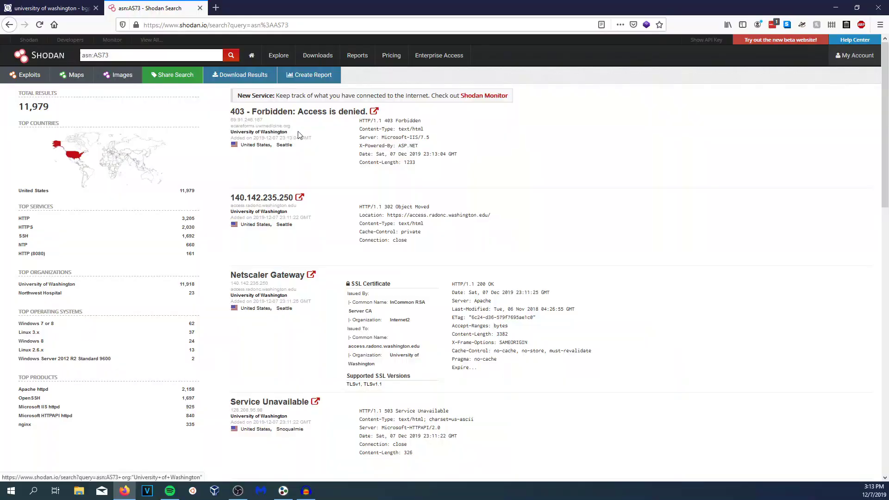
{"action": "left_click_drag", "start_coordinate": [230, 132], "coordinate": [257, 137]}
{"action": "left_click", "coordinate": [292, 138]}
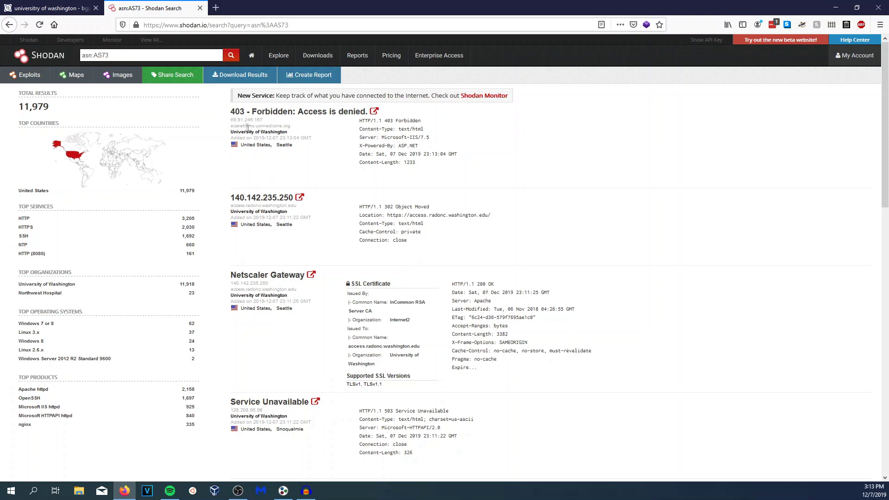
Search Shodan for org:"university of washington", yielding 12,052 hosts
{"action": "left_click", "coordinate": [125, 52]}
{"action": "type", "text": "org:"}
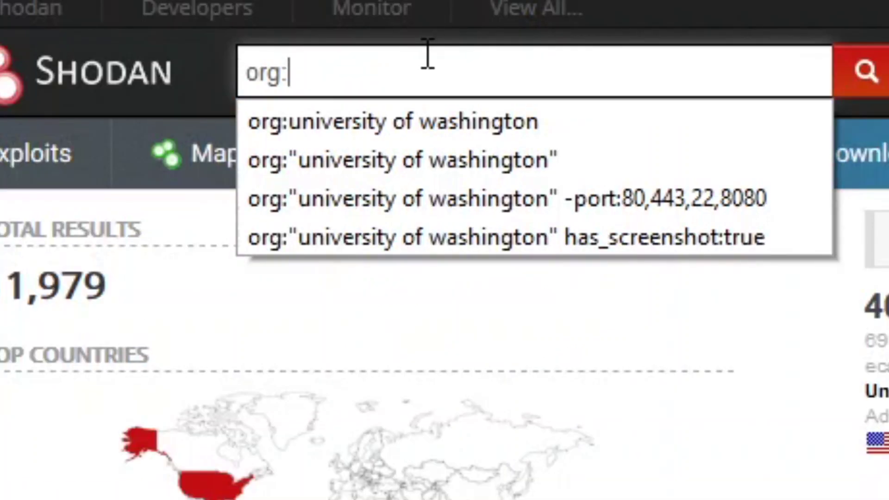
{"action": "key", "text": "Down"}
{"action": "key", "text": "Down"}
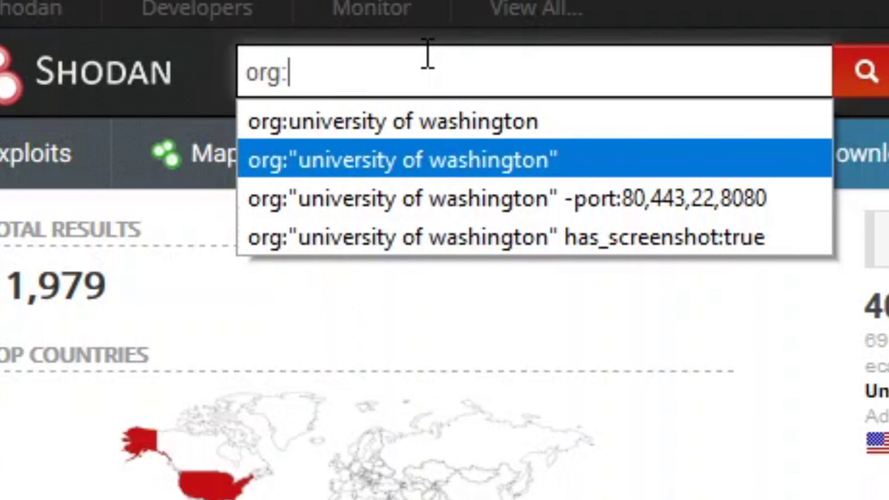
{"action": "key", "text": "Return"}
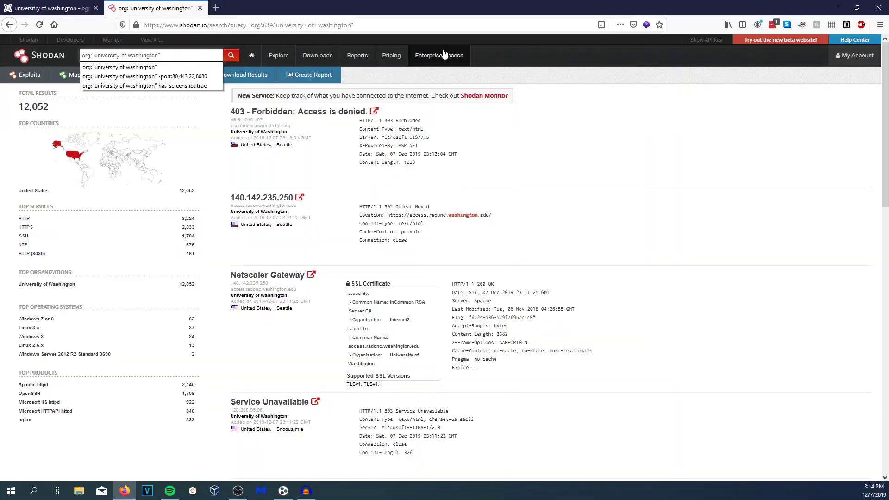
Exclude ports 80, 443, 22 and 8080 from the university organization query
{"action": "type", "text": "-port"}
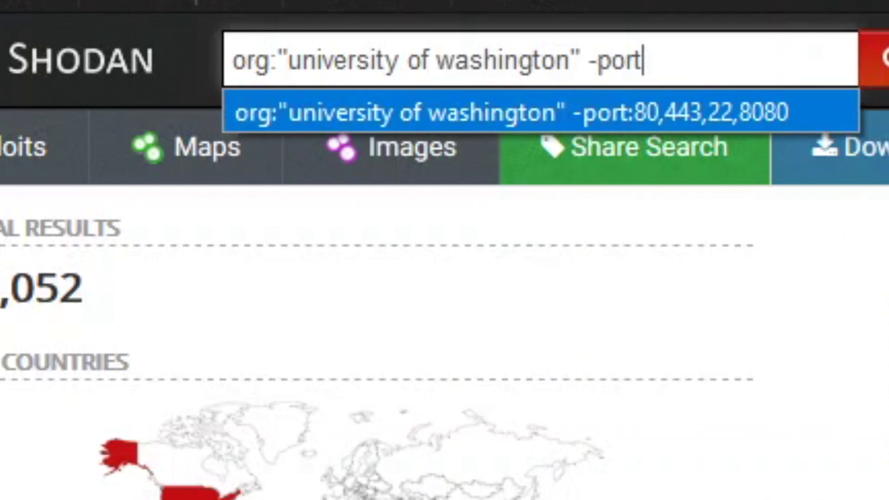
{"action": "key", "text": "Return"}
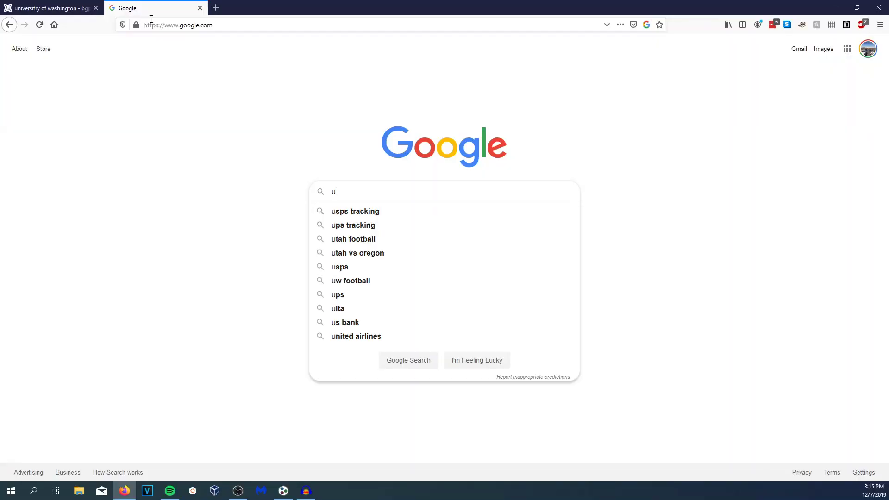
Google 'university of washington' and browse the roughly 2.2 billion results
{"action": "type", "text": "niversity of washington"}
{"action": "key", "text": "Return"}
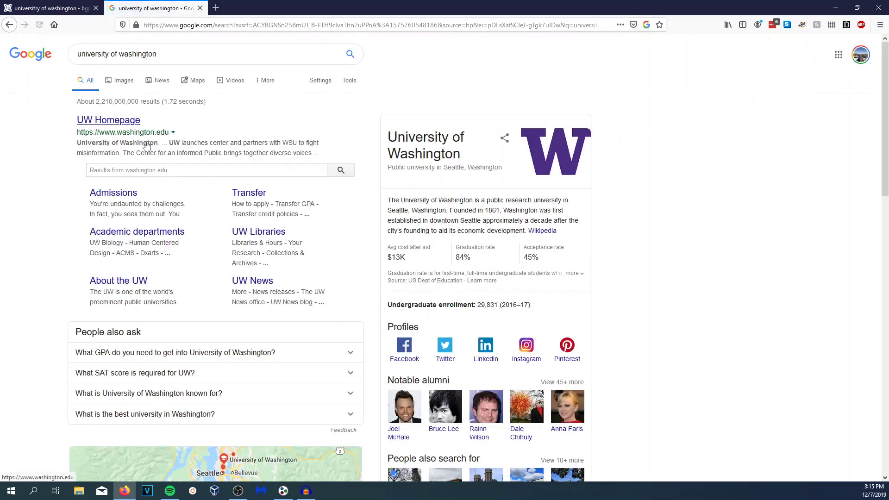
{"action": "scroll", "coordinate": [159, 151], "scroll_direction": "down", "scroll_amount": 10}
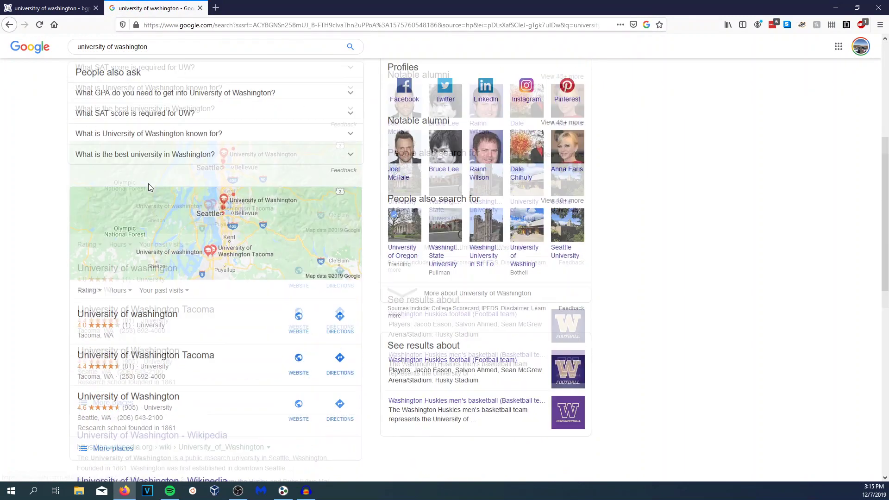
{"action": "scroll", "coordinate": [185, 315], "scroll_direction": "down", "scroll_amount": 3}
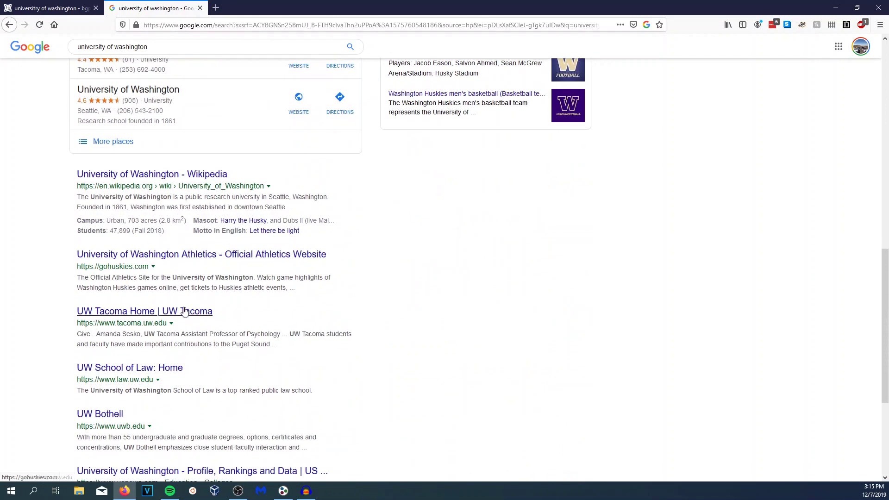
{"action": "scroll", "coordinate": [185, 309], "scroll_direction": "down", "scroll_amount": 2}
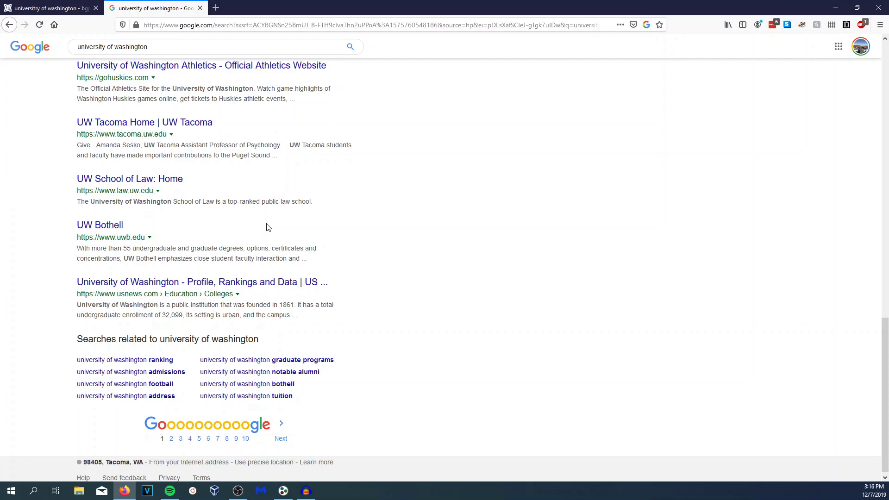
{"action": "left_click", "coordinate": [165, 43]}
{"action": "type", "text": "site"}
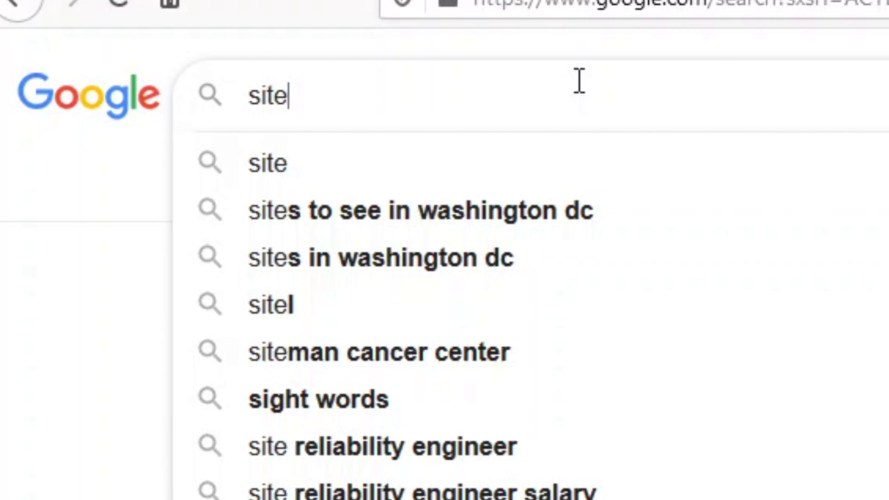
{"action": "type", "text": ":washing"}
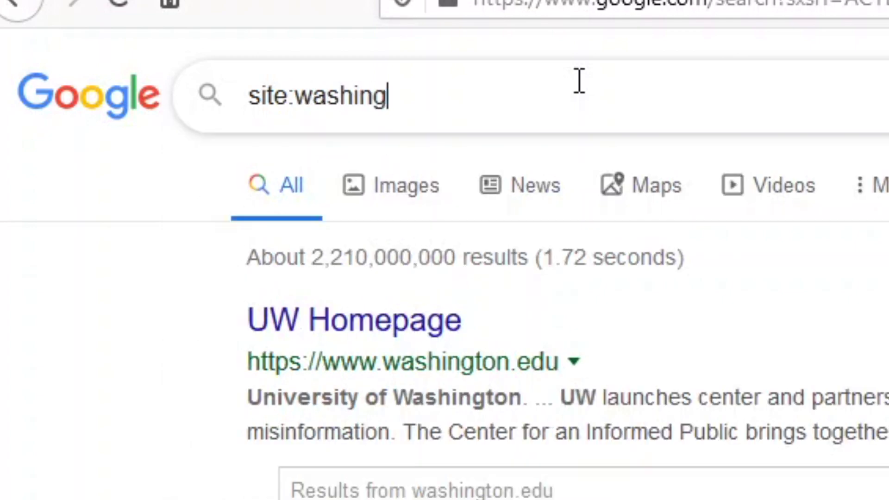
{"action": "type", "text": "ton.edu"}
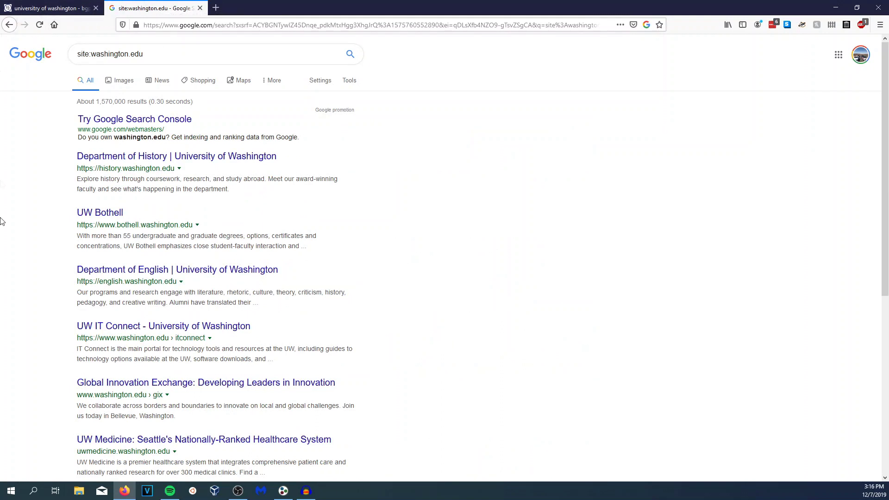
Complete the query as site:washington.edu ext:pdf, listing about 265,000 PDFs
{"action": "left_click", "coordinate": [10, 26]}
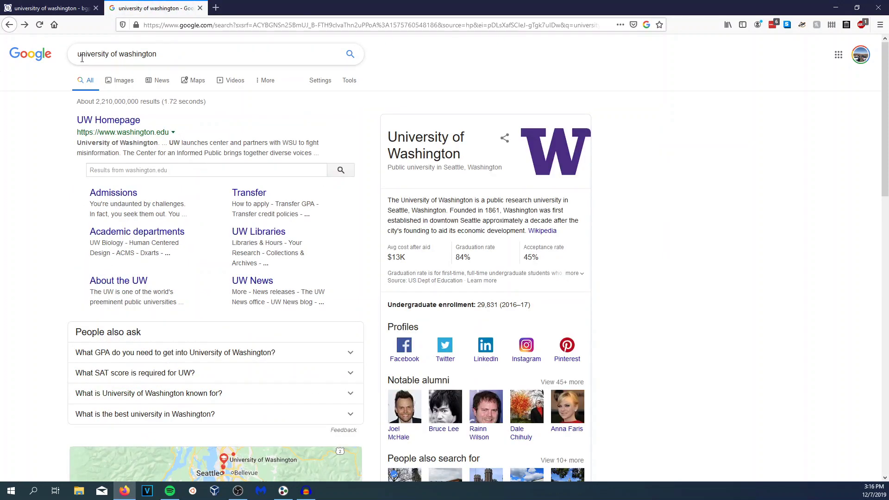
{"action": "left_click", "coordinate": [21, 29]}
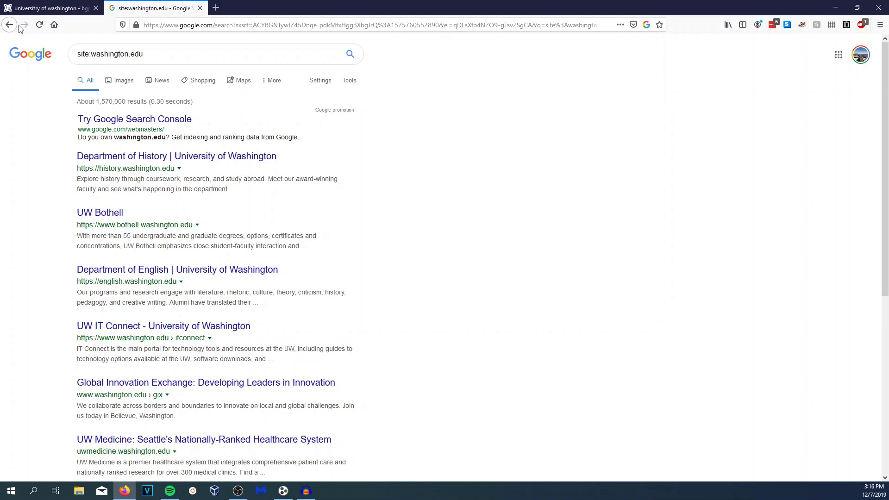
{"action": "left_click", "coordinate": [184, 45]}
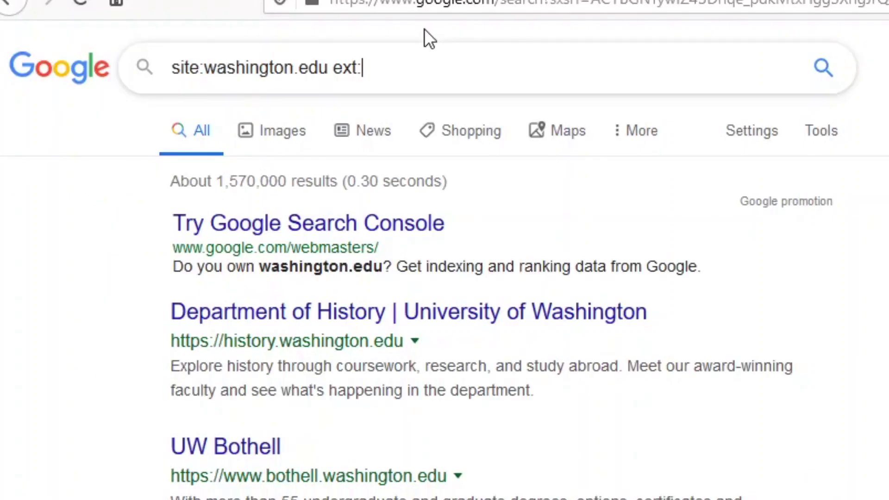
{"action": "type", "text": "pdf"}
{"action": "key", "text": "Return"}
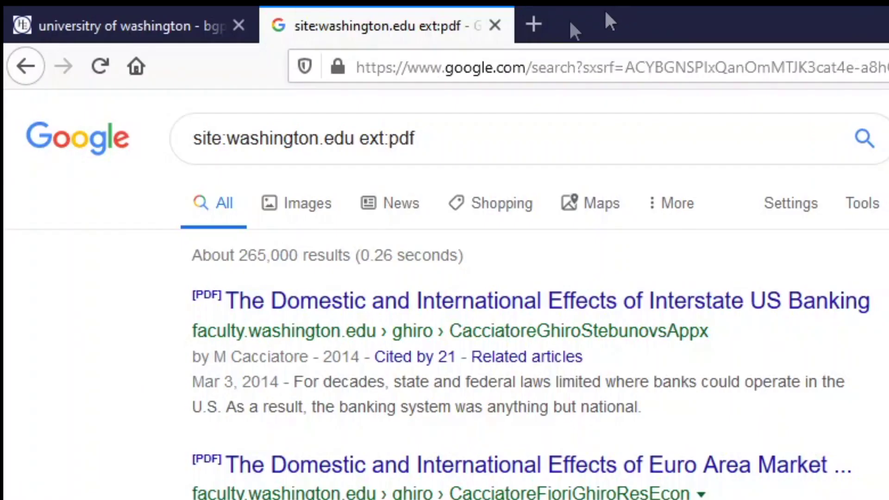
In a new tab, find PDFescape and choose to load a PDF from the internet
{"action": "left_click", "coordinate": [216, 8]}
{"action": "type", "text": "view pdf online"}
{"action": "key", "text": "Return"}
{"action": "left_click", "coordinate": [139, 117]}
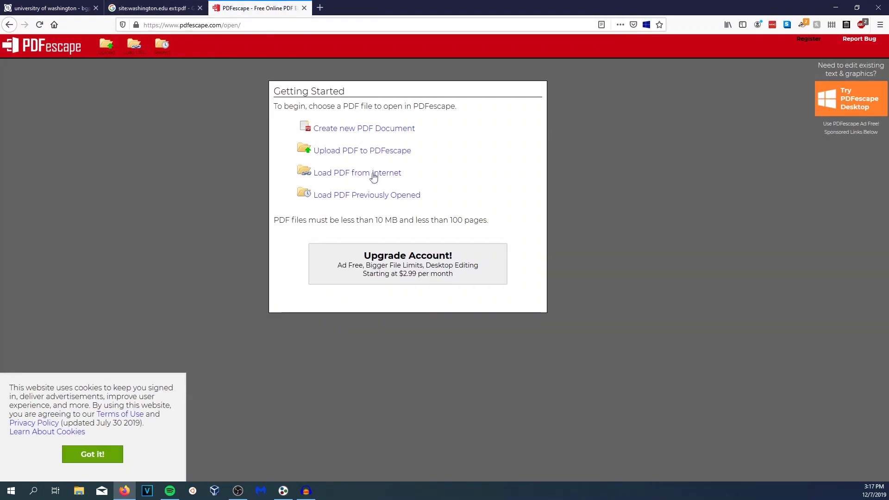
{"action": "left_click", "coordinate": [374, 177]}
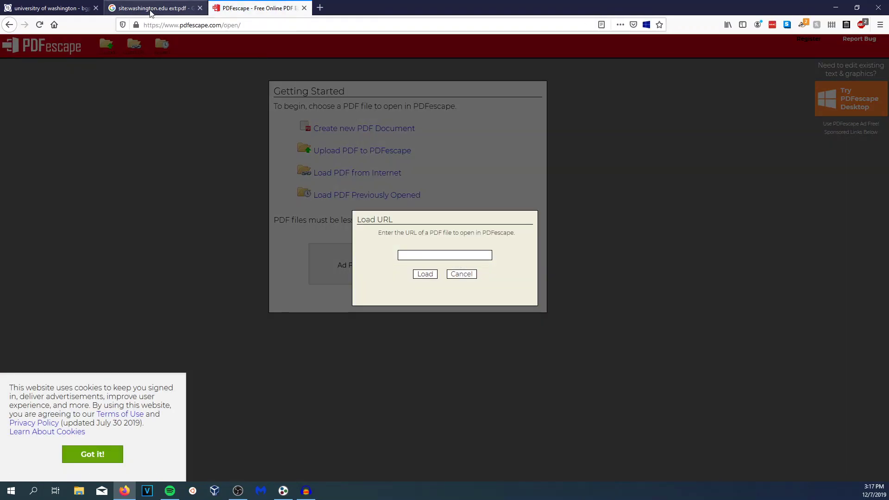
Load the first washington.edu PDF result's link into PDFescape, opening the 37-page banking appendix
{"action": "left_click", "coordinate": [153, 8]}
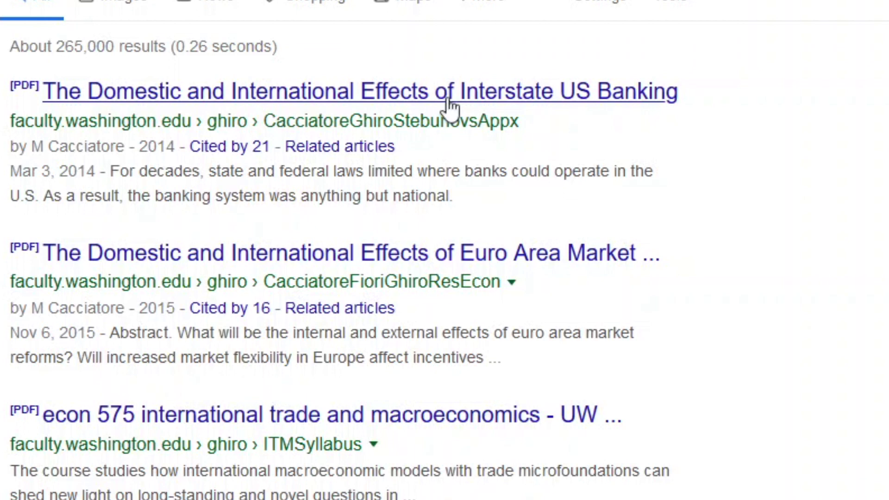
{"action": "right_click", "coordinate": [261, 122]}
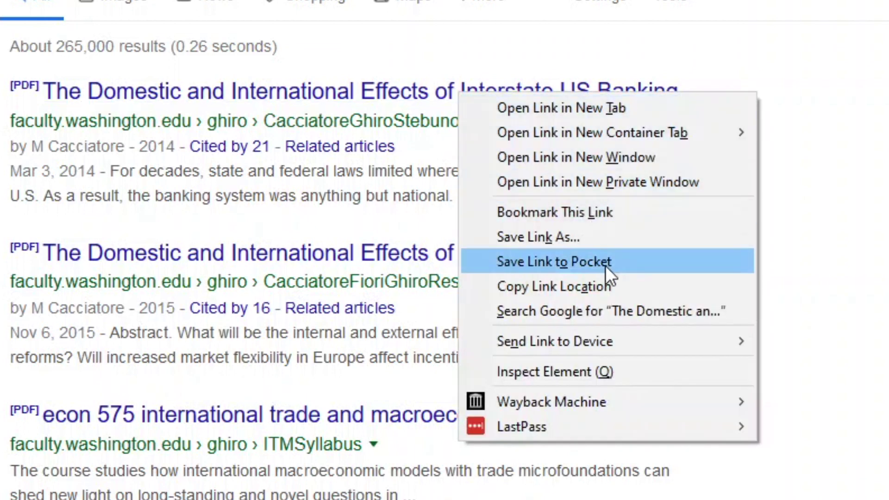
{"action": "left_click", "coordinate": [607, 289]}
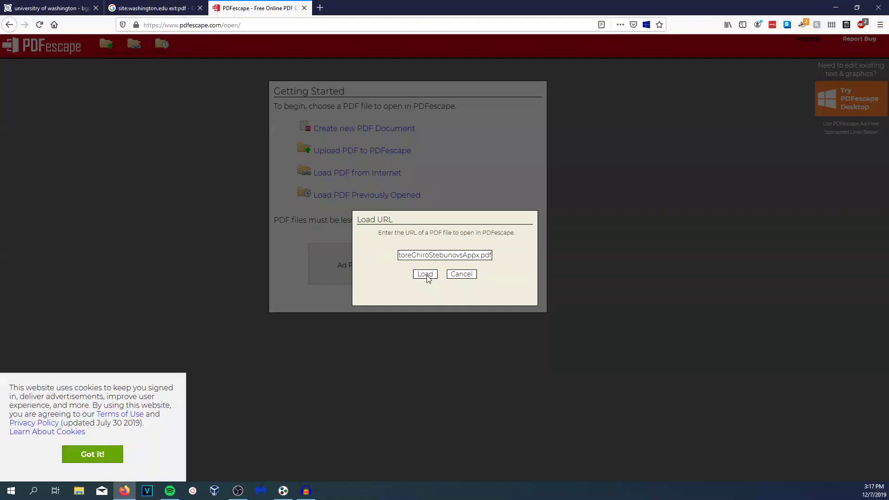
{"action": "left_click", "coordinate": [426, 275]}
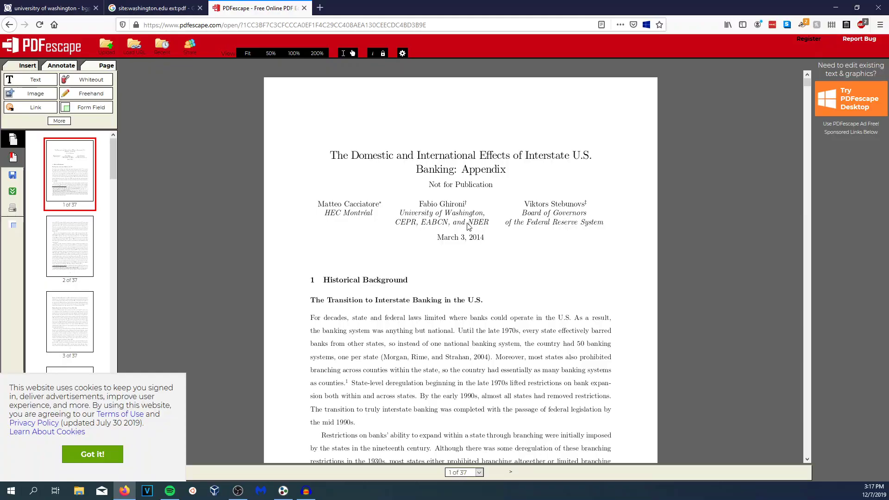
{"action": "scroll", "coordinate": [468, 225], "scroll_direction": "down", "scroll_amount": 5}
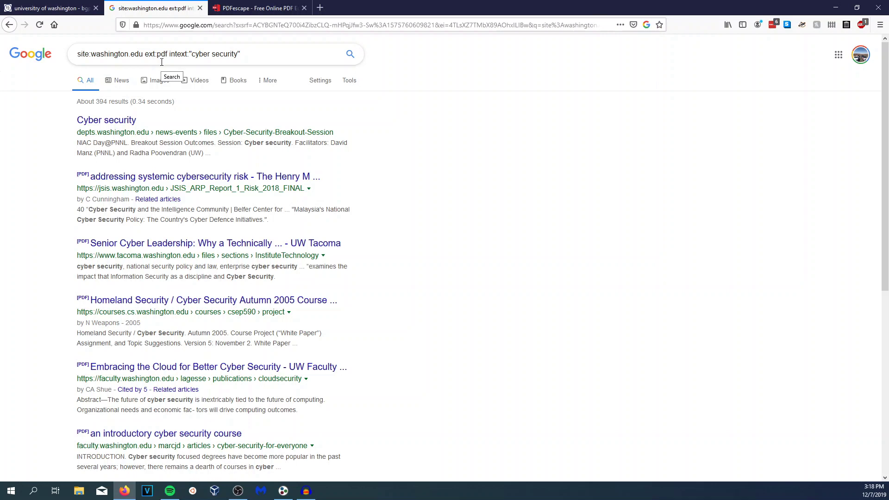
Load the systemic cybersecurity risk PDF's link into PDFescape, opening the 52-page report
{"action": "right_click", "coordinate": [171, 182]}
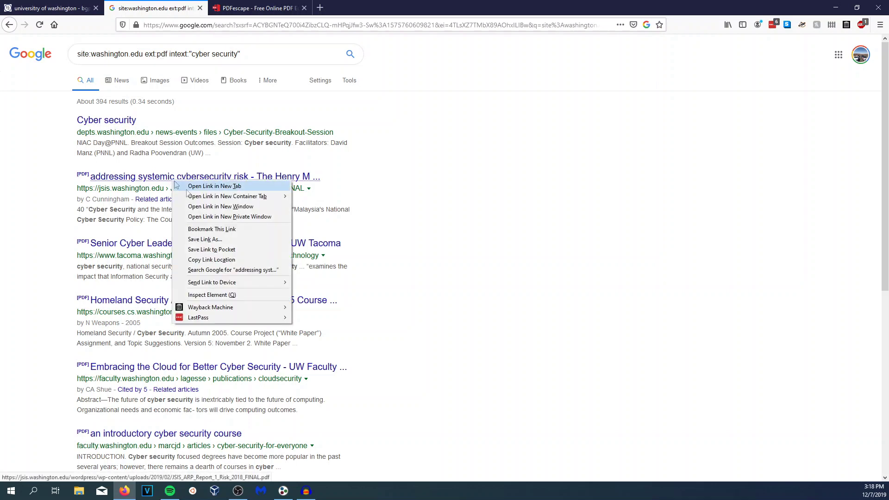
{"action": "left_click", "coordinate": [231, 259]}
{"action": "left_click", "coordinate": [276, 5]}
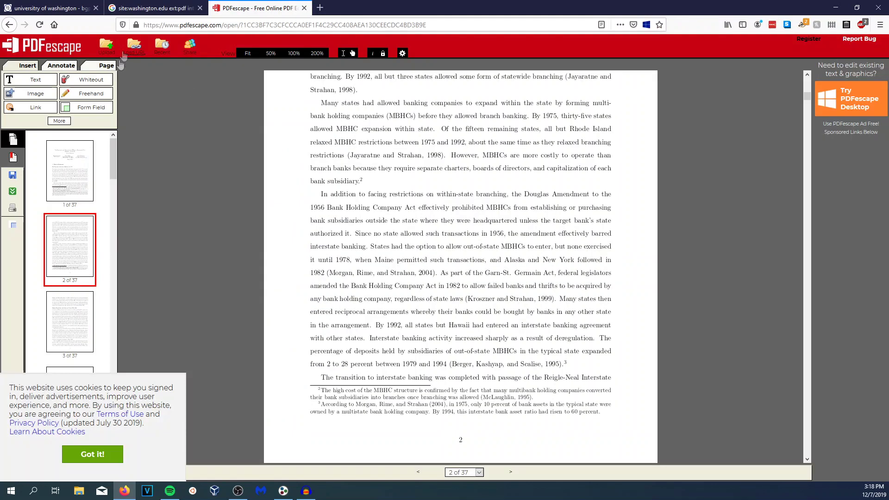
{"action": "left_click", "coordinate": [365, 175]}
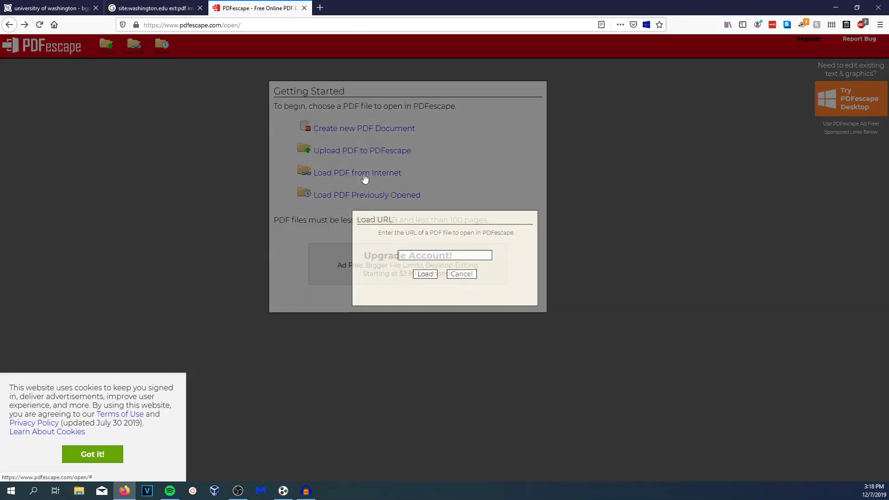
{"action": "left_click", "coordinate": [418, 255]}
{"action": "key", "text": "ctrl+v"}
{"action": "left_click", "coordinate": [426, 274]}
{"action": "scroll", "coordinate": [416, 274], "scroll_direction": "down", "scroll_amount": 4}
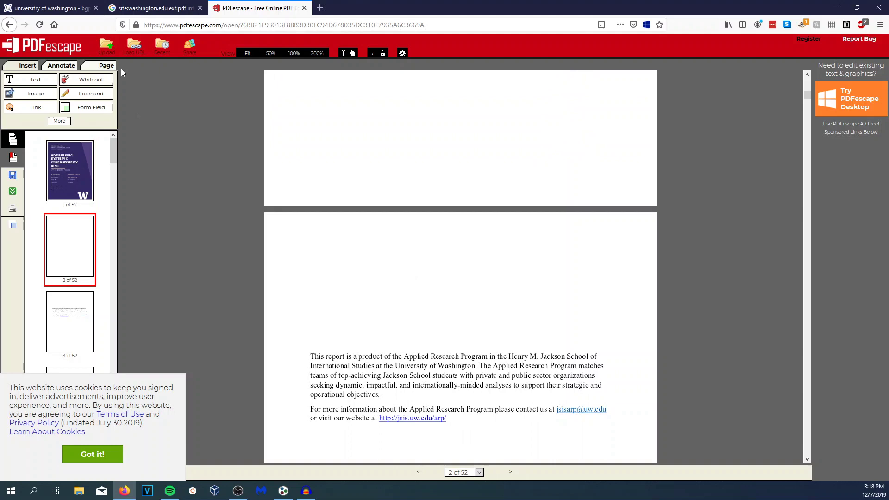
{"action": "left_click", "coordinate": [157, 8]}
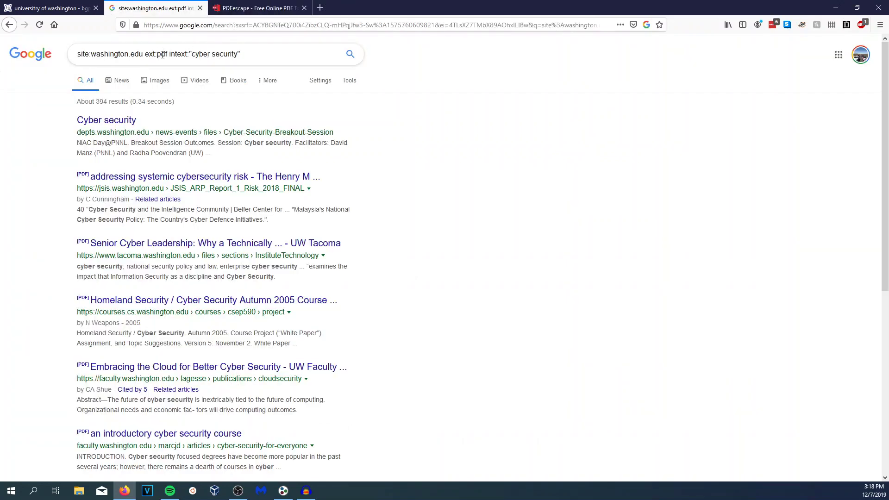
{"action": "left_click_drag", "start_coordinate": [158, 56], "coordinate": [518, 93]}
Search site:washington.edu ext:xls and view the Phone Directory spreadsheet's cached copy
{"action": "type", "text": "xls"}
{"action": "key", "text": "Return"}
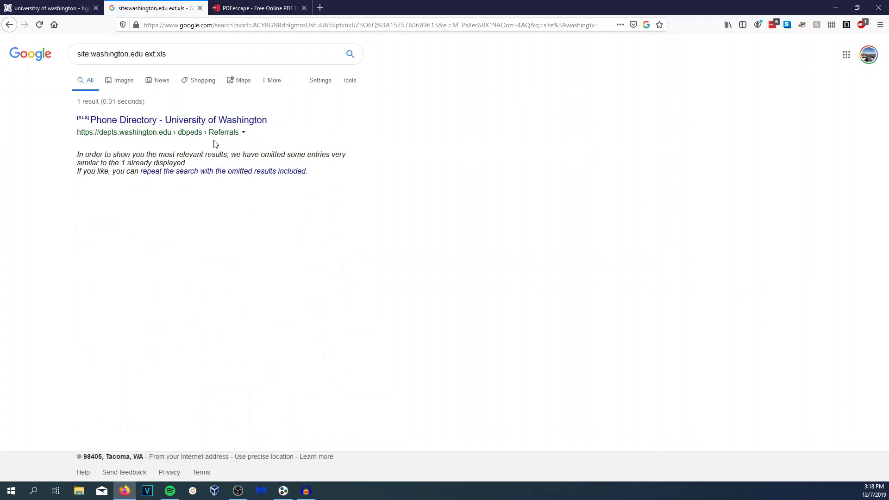
{"action": "left_click", "coordinate": [244, 133]}
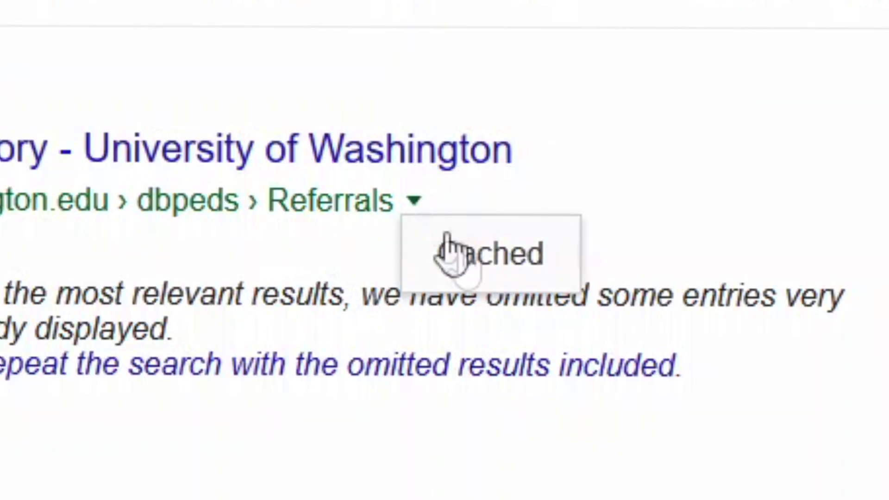
{"action": "left_click", "coordinate": [463, 260]}
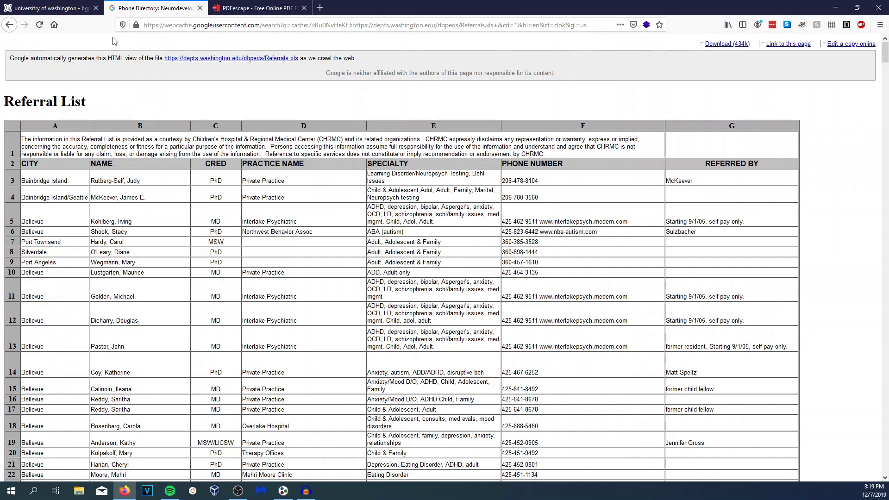
{"action": "left_click", "coordinate": [8, 25]}
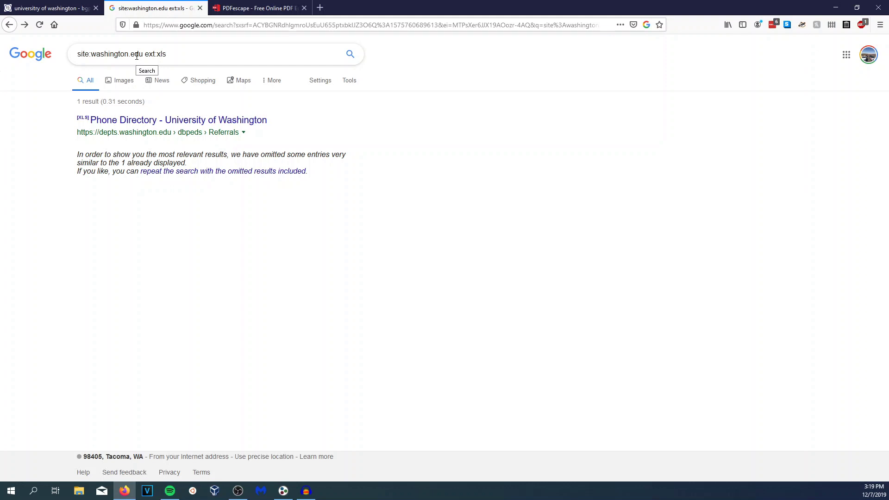
{"action": "triple_click", "coordinate": [169, 51]}
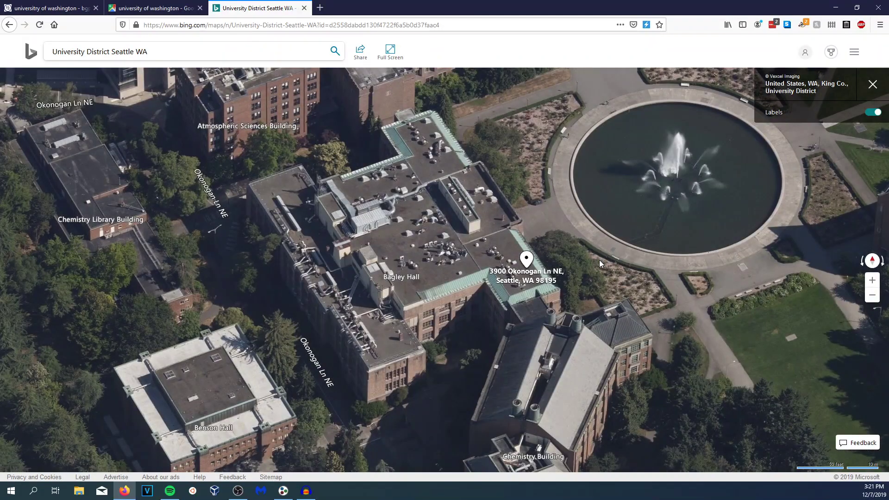
Pan the Bing Maps aerial campus view toward the libraries and Red Square, then show Google Street View coverage
{"action": "left_click", "coordinate": [153, 8]}
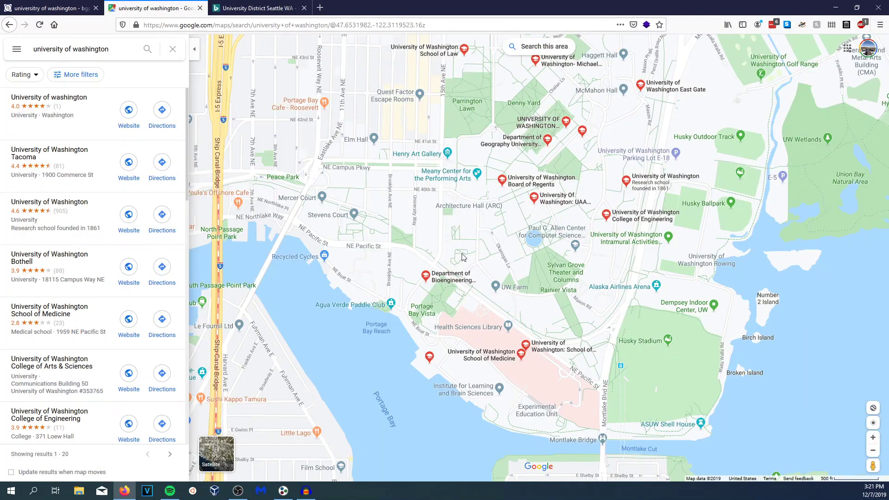
{"action": "scroll", "coordinate": [518, 262], "scroll_direction": "up", "scroll_amount": 2}
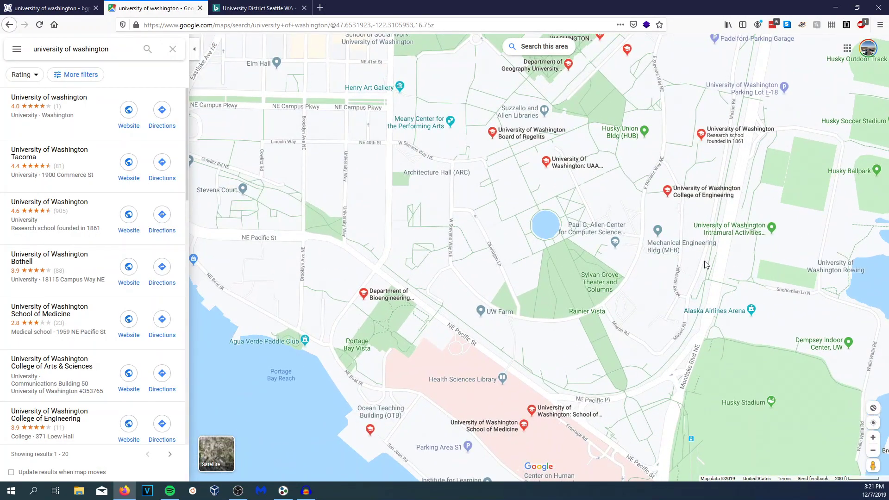
{"action": "left_click", "coordinate": [254, 8]}
{"action": "scroll", "coordinate": [538, 226], "scroll_direction": "down", "scroll_amount": 1}
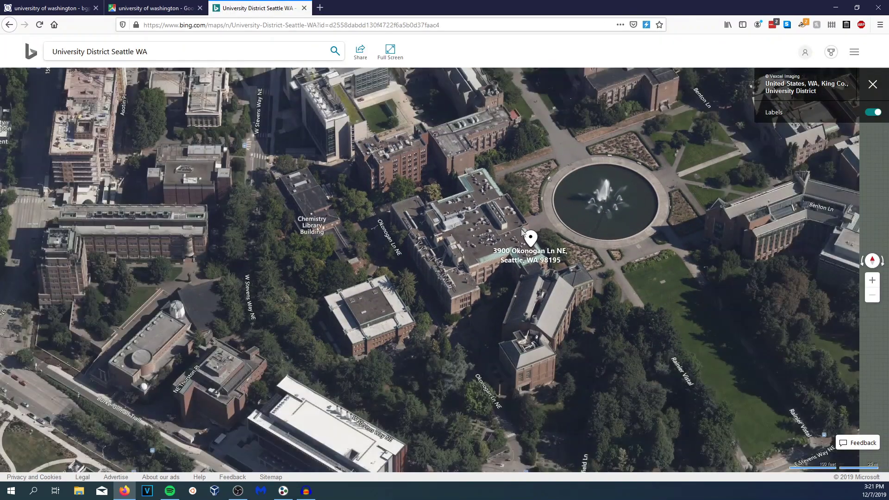
{"action": "left_click_drag", "start_coordinate": [357, 93], "coordinate": [436, 326]}
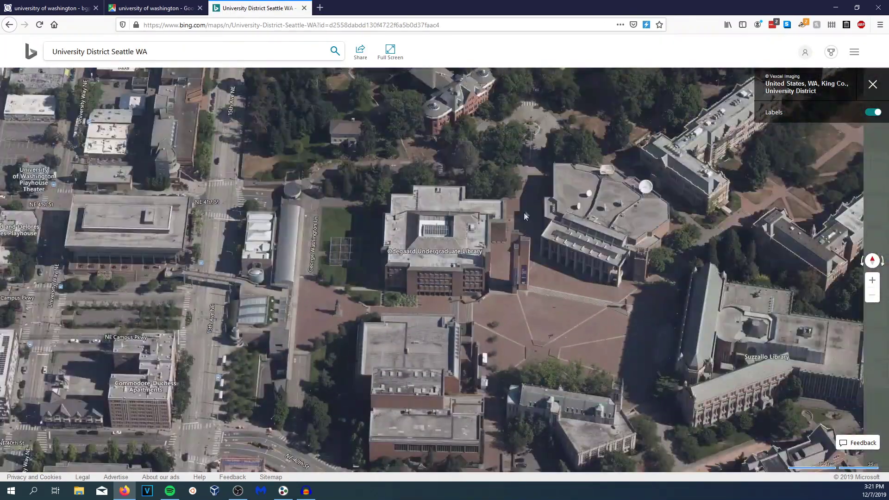
{"action": "scroll", "coordinate": [453, 214], "scroll_direction": "up", "scroll_amount": 1}
{"action": "scroll", "coordinate": [451, 258], "scroll_direction": "up", "scroll_amount": 1}
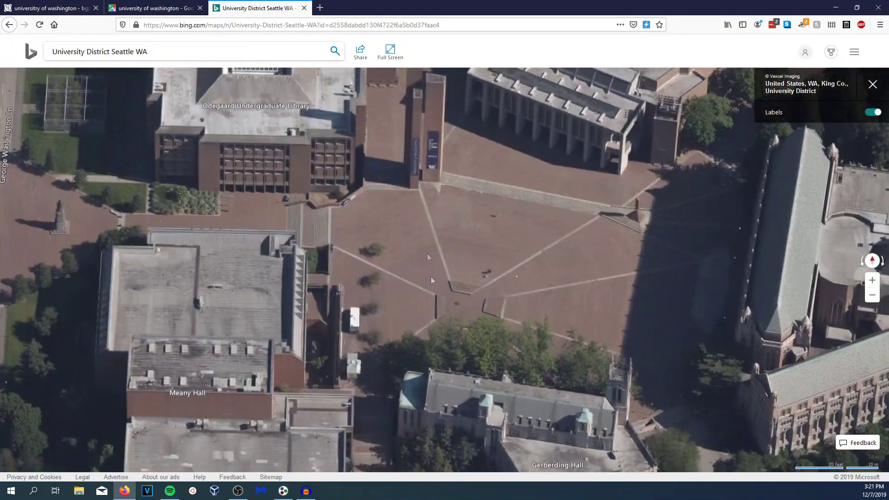
{"action": "scroll", "coordinate": [702, 257], "scroll_direction": "up", "scroll_amount": 1}
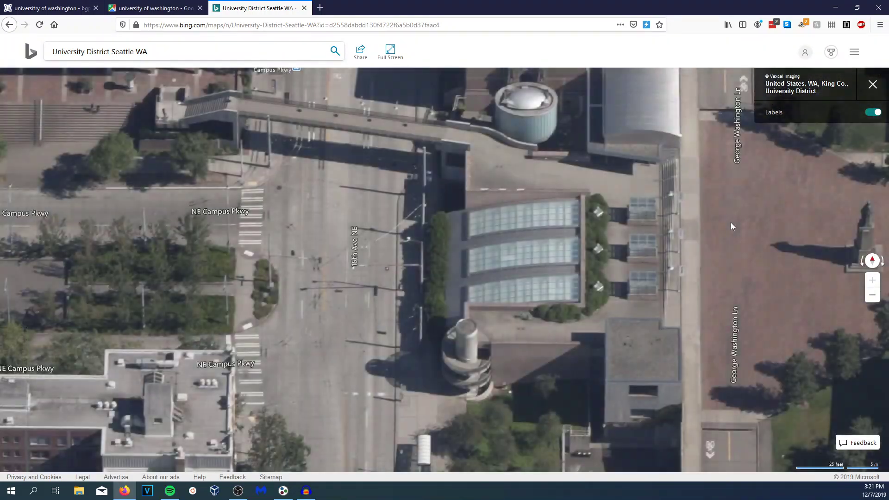
{"action": "left_click_drag", "start_coordinate": [730, 222], "coordinate": [507, 271]}
{"action": "scroll", "coordinate": [507, 271], "scroll_direction": "down", "scroll_amount": 2}
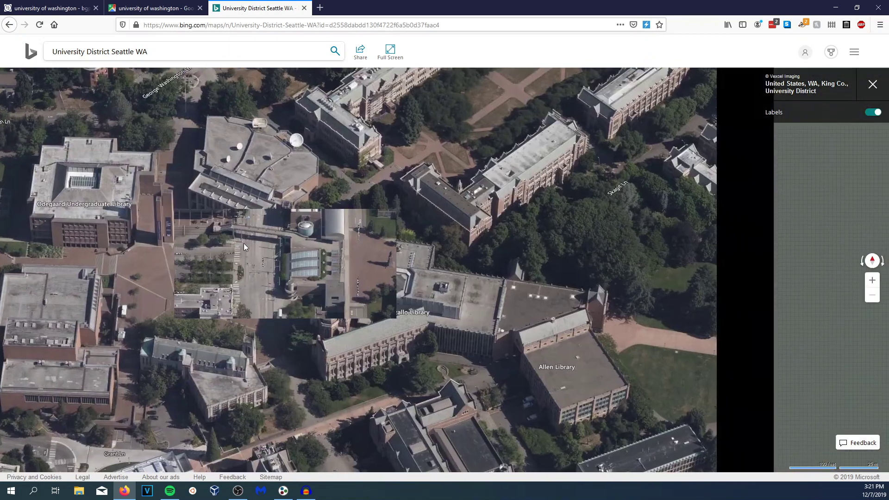
{"action": "left_click", "coordinate": [171, 6]}
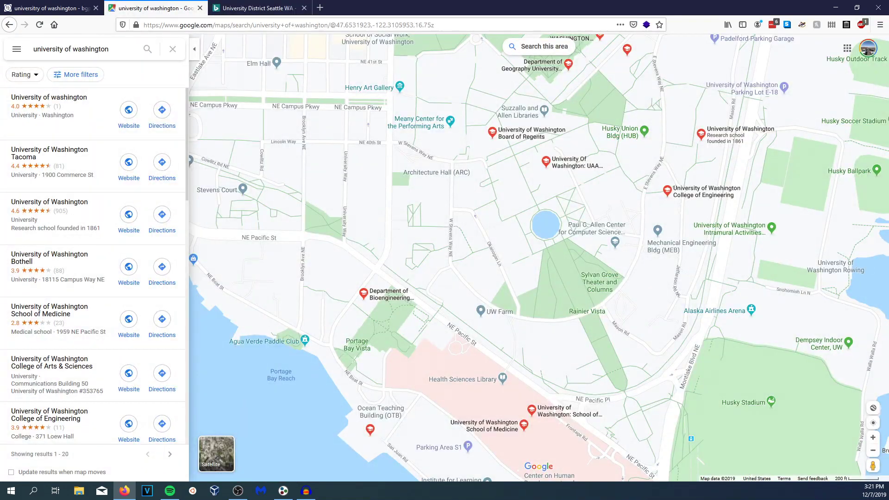
{"action": "left_click_drag", "start_coordinate": [874, 464], "coordinate": [532, 170]}
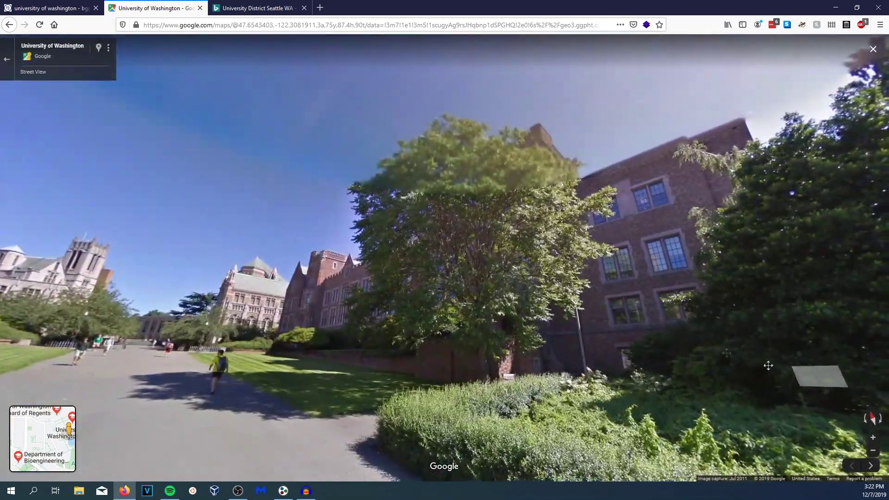
Turn Street View toward the fountain, move forward beside it, and close the Google Maps tab
{"action": "key", "text": "Left"}
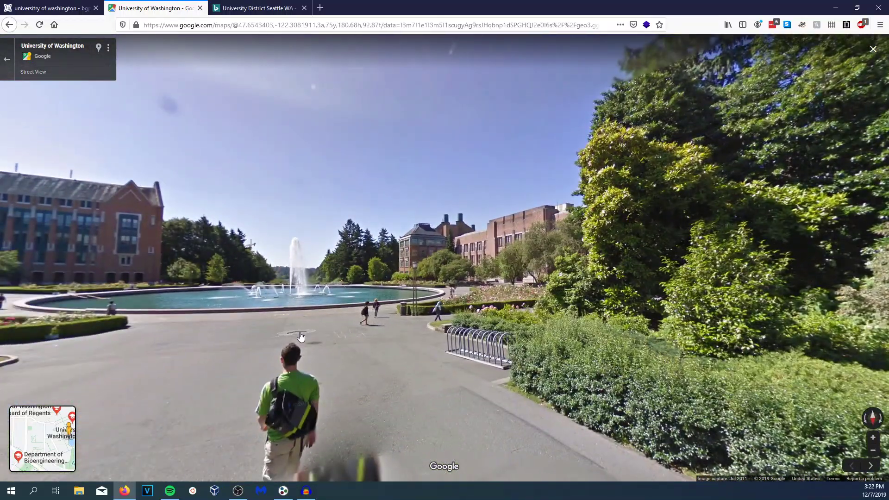
{"action": "left_click", "coordinate": [322, 332]}
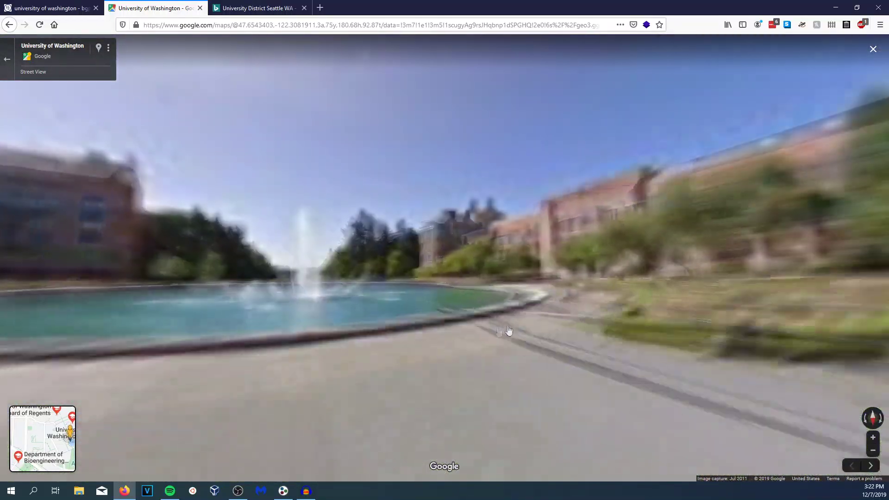
{"action": "left_click", "coordinate": [200, 9]}
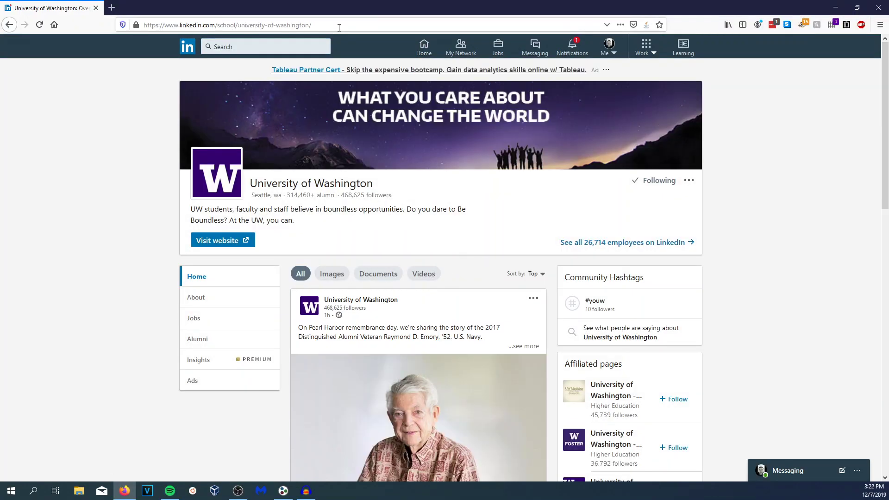
Search LinkedIn for 'university of washington' and filter people by current company University of Washington
{"action": "left_click", "coordinate": [308, 47]}
{"action": "type", "text": "university of washington"}
{"action": "key", "text": "Return"}
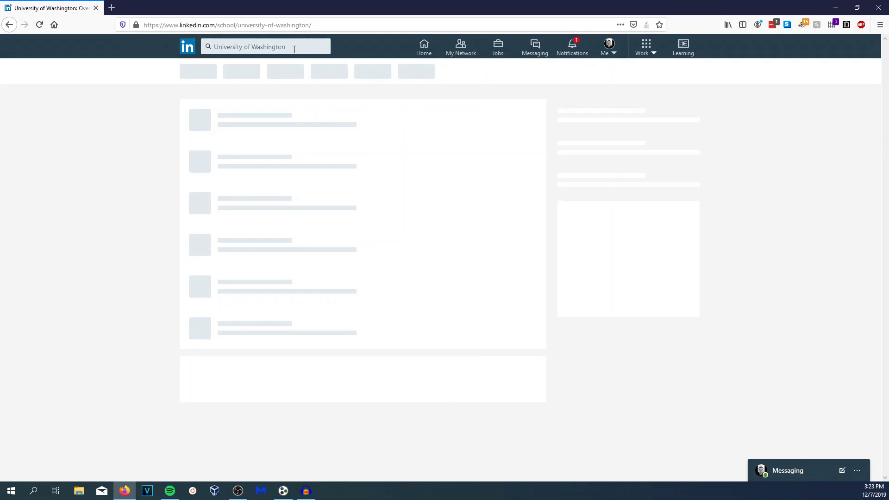
{"action": "left_click", "coordinate": [368, 74]}
{"action": "left_click", "coordinate": [406, 163]}
{"action": "left_click", "coordinate": [494, 196]}
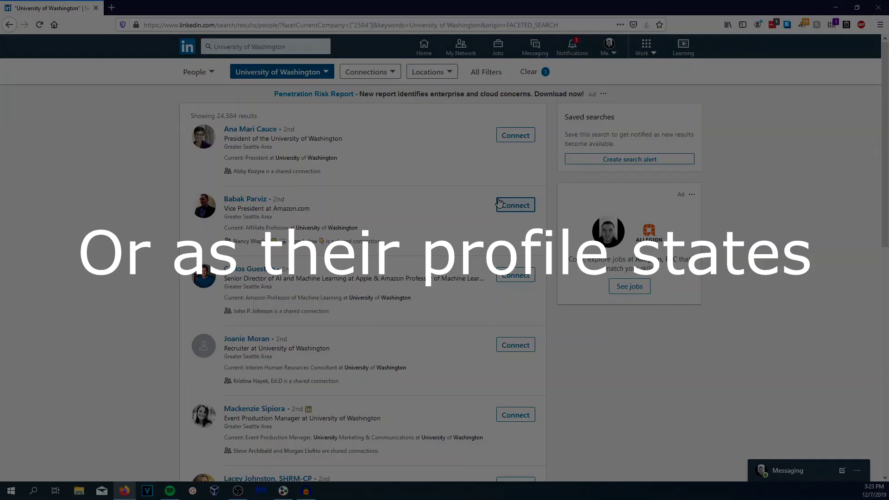
Open a University of Washington staff member's profile in a new tab and browse it
{"action": "scroll", "coordinate": [389, 242], "scroll_direction": "down", "scroll_amount": 2}
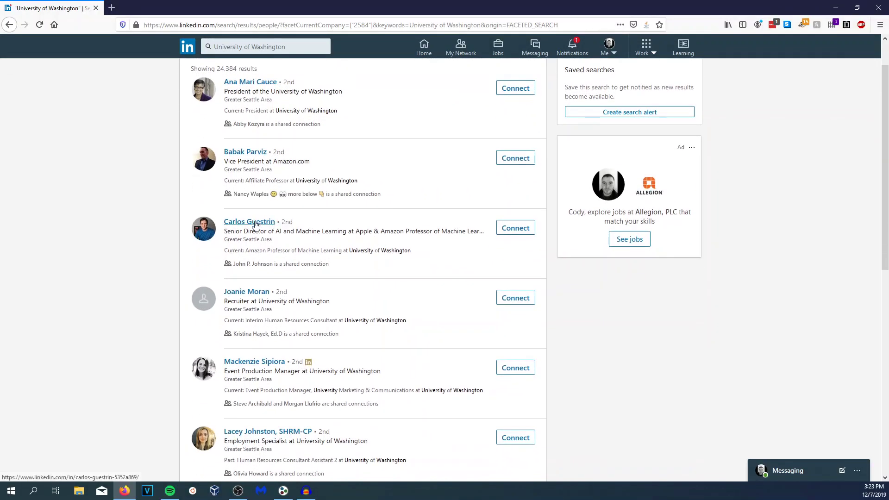
{"action": "right_click", "coordinate": [256, 225]}
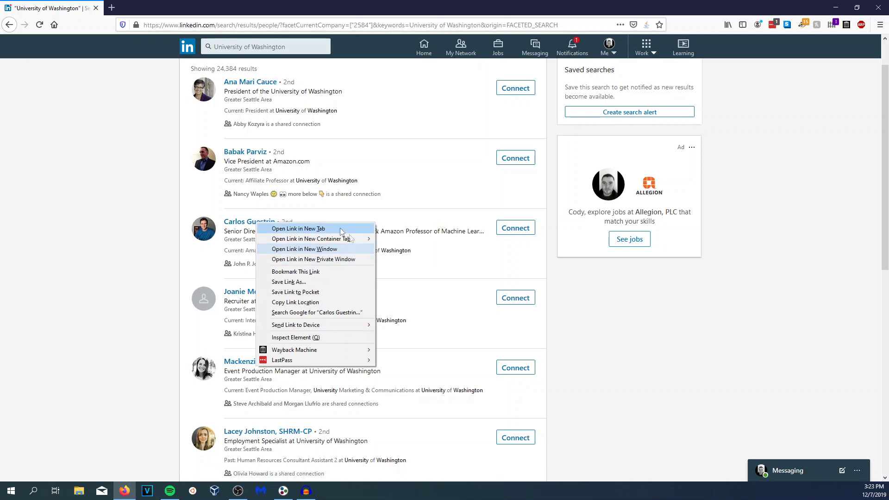
{"action": "left_click", "coordinate": [301, 230]}
{"action": "left_click", "coordinate": [175, 7]}
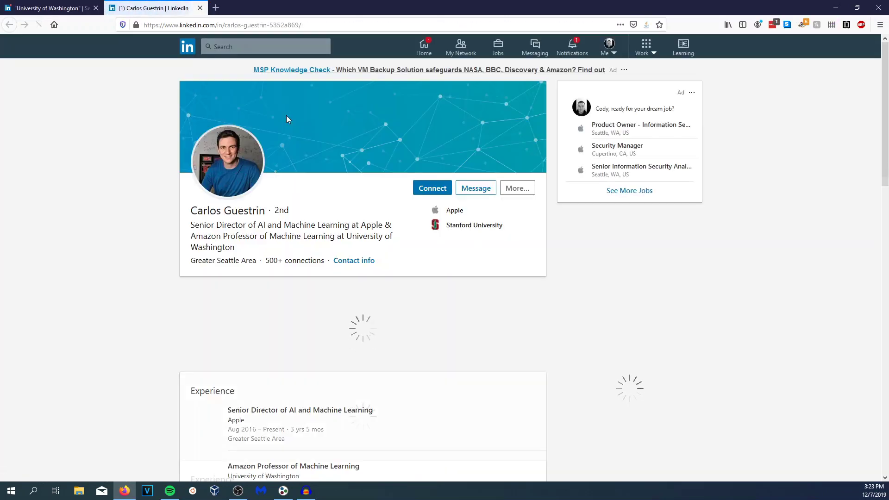
{"action": "scroll", "coordinate": [287, 258], "scroll_direction": "down", "scroll_amount": 3}
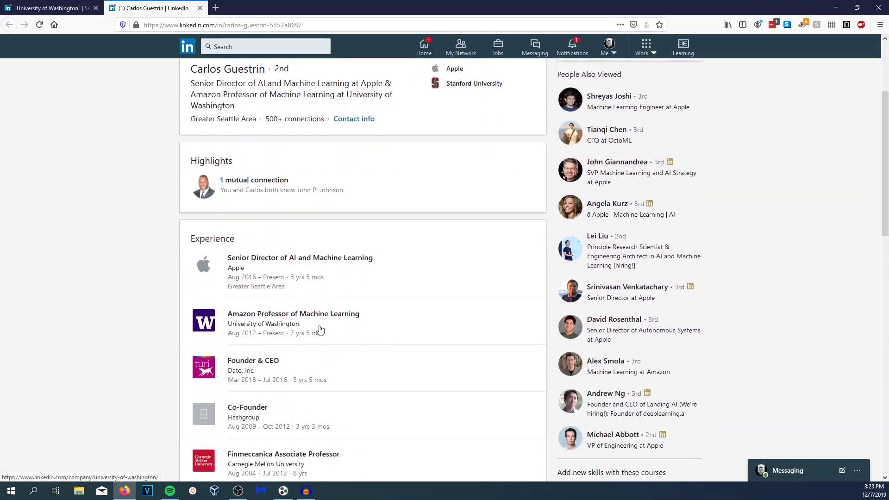
{"action": "scroll", "coordinate": [318, 328], "scroll_direction": "down", "scroll_amount": 10}
Load the UW Human Resources Python Developer job posting from the address bar history
{"action": "left_click", "coordinate": [219, 25]}
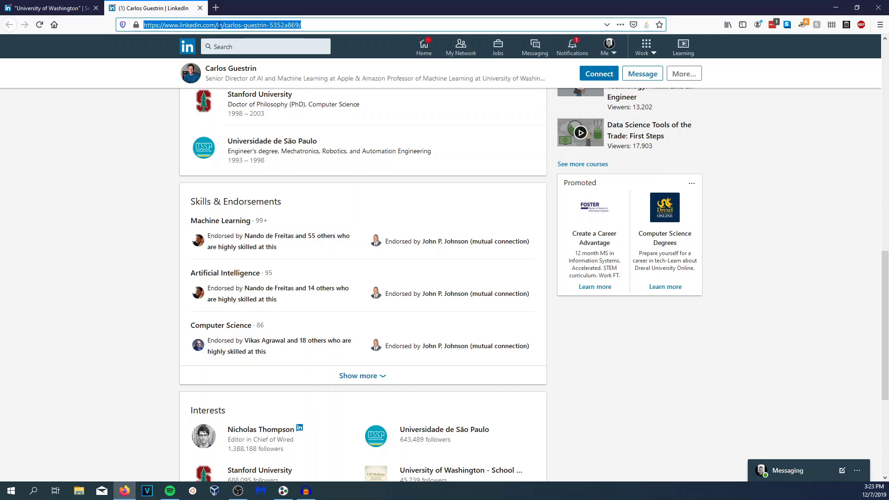
{"action": "type", "text": "uw"}
{"action": "key", "text": "Down"}
{"action": "key", "text": "Down"}
{"action": "key", "text": "Down"}
{"action": "key", "text": "Down"}
{"action": "key", "text": "Return"}
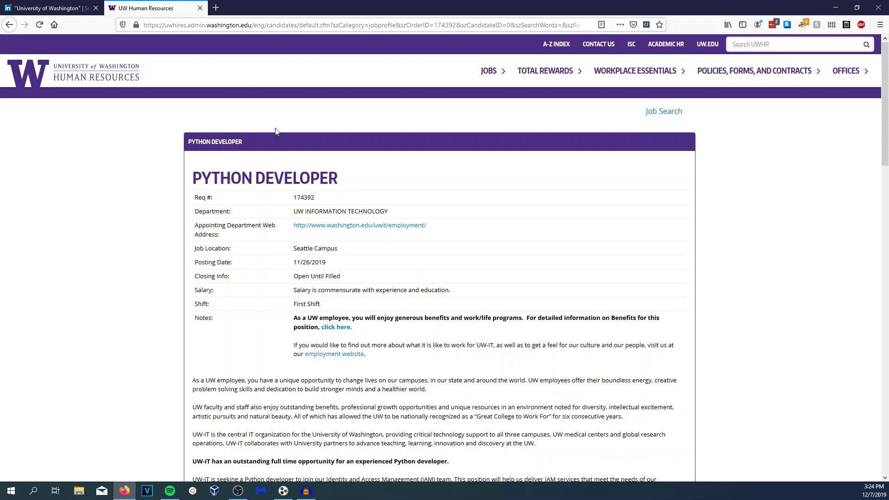
{"action": "left_click", "coordinate": [273, 25]}
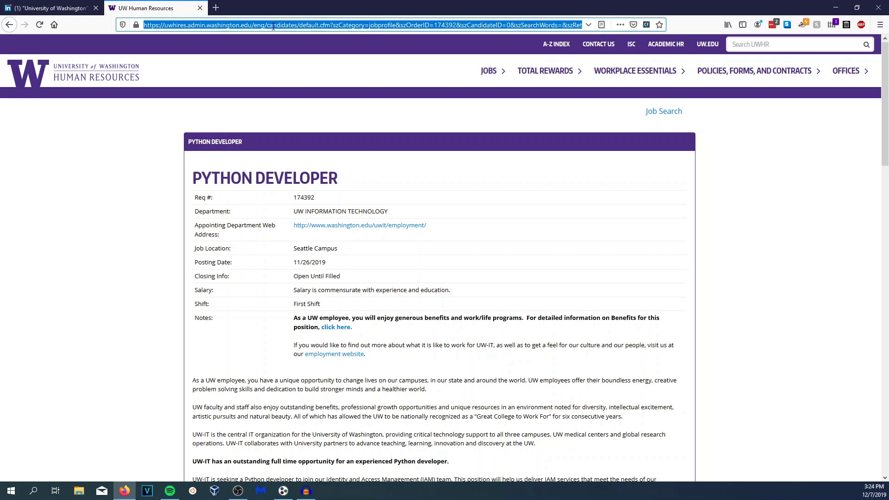
{"action": "scroll", "coordinate": [199, 260], "scroll_direction": "down", "scroll_amount": 10}
{"action": "left_click_drag", "start_coordinate": [196, 257], "coordinate": [338, 277]}
{"action": "left_click", "coordinate": [338, 277]}
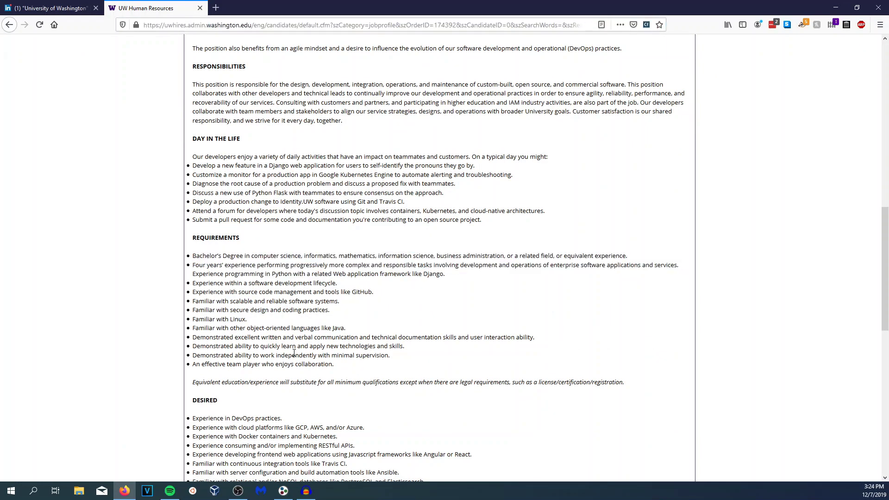
{"action": "scroll", "coordinate": [338, 276], "scroll_direction": "down", "scroll_amount": 10}
{"action": "scroll", "coordinate": [292, 129], "scroll_direction": "up", "scroll_amount": 5}
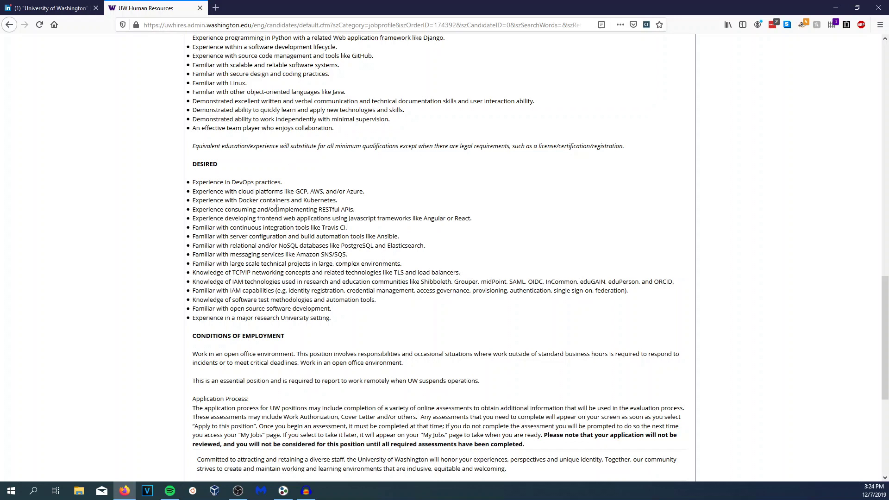
{"action": "triple_click", "coordinate": [287, 191]}
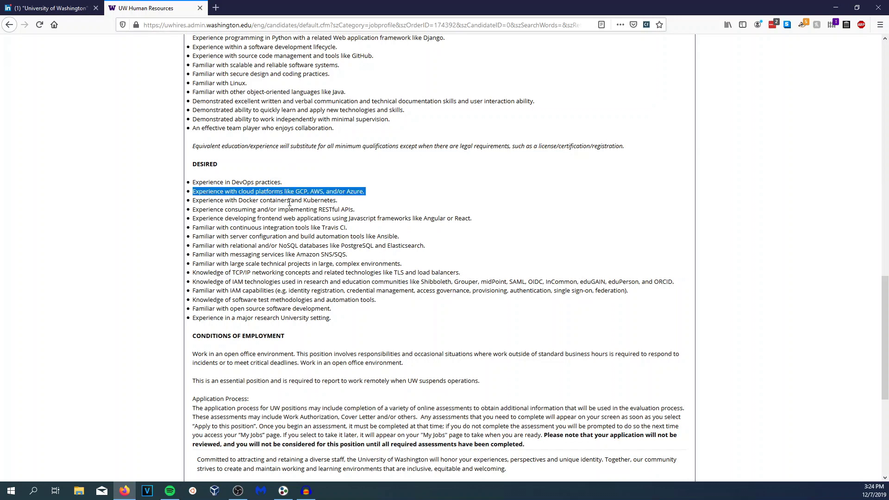
{"action": "triple_click", "coordinate": [358, 217]}
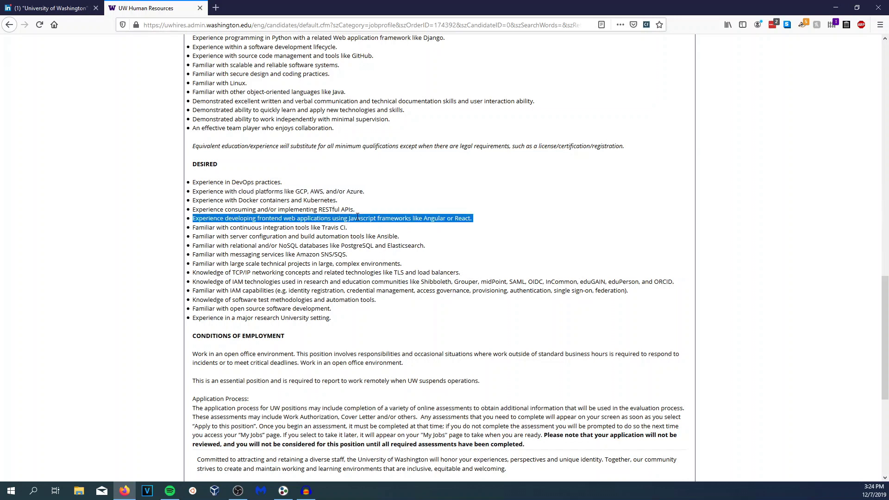
{"action": "triple_click", "coordinate": [342, 208]}
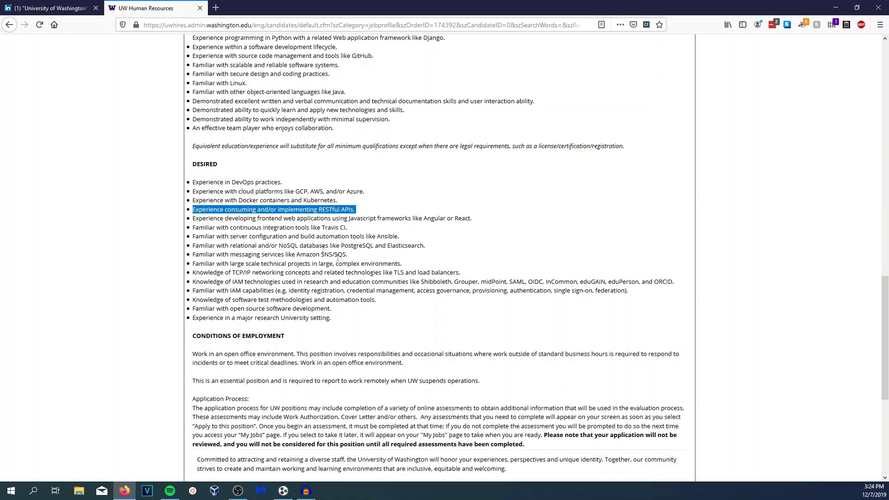
{"action": "double_click", "coordinate": [315, 246]}
{"action": "triple_click", "coordinate": [317, 255]}
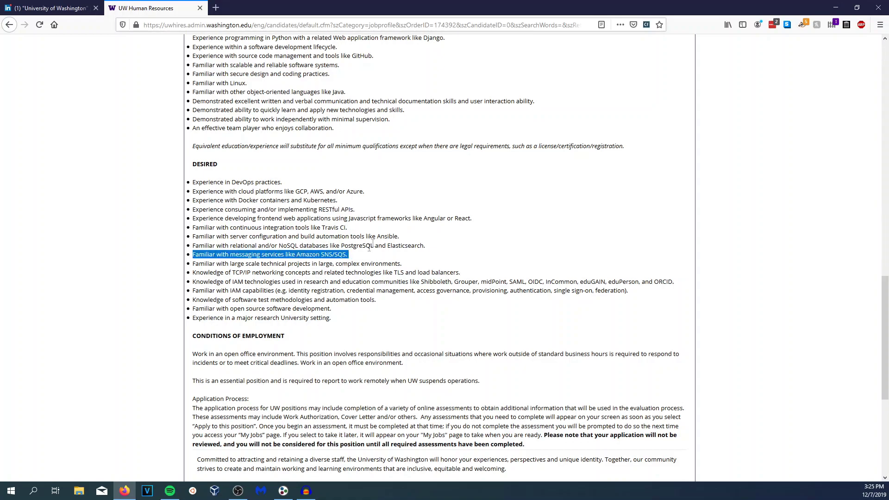
{"action": "scroll", "coordinate": [373, 243], "scroll_direction": "down", "scroll_amount": 5}
{"action": "scroll", "coordinate": [248, 136], "scroll_direction": "up", "scroll_amount": 12}
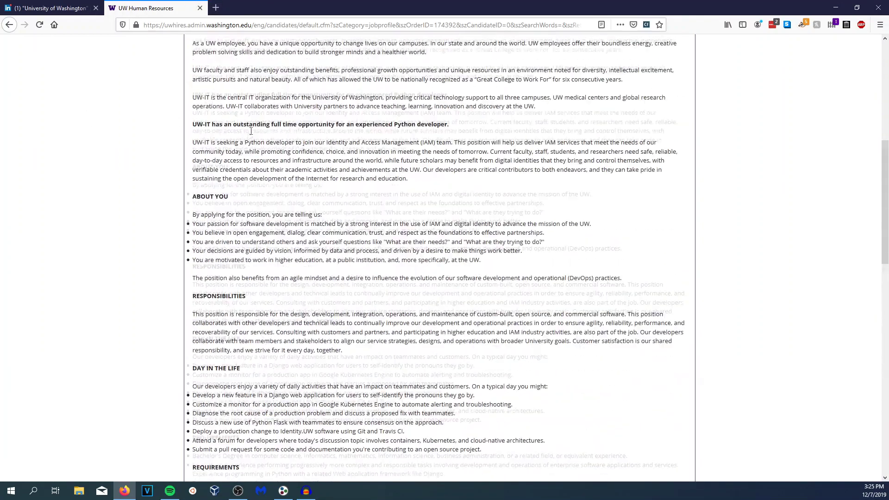